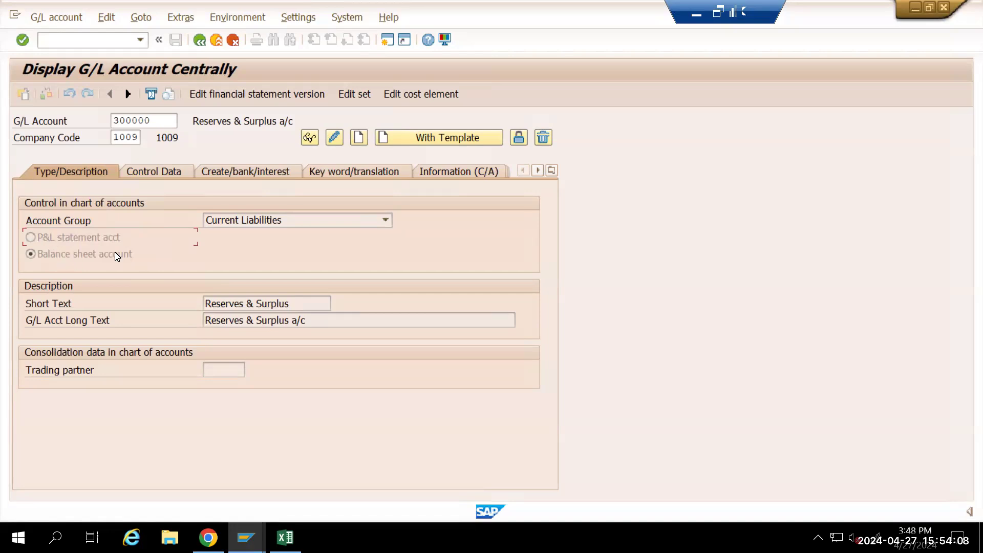
Dismiss the account 300000 menu and switch to the SAP Logon 800 window
key("F10")
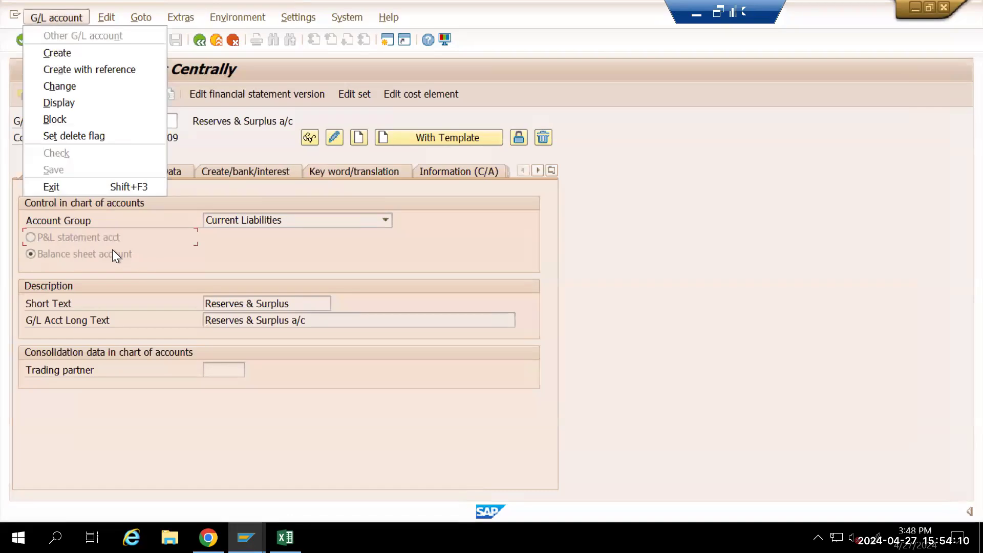
key("Escape")
key("alt+Tab")
Review the G/L account type choices for account 600004 Material Purchase, then switch windows
key("alt+Tab")
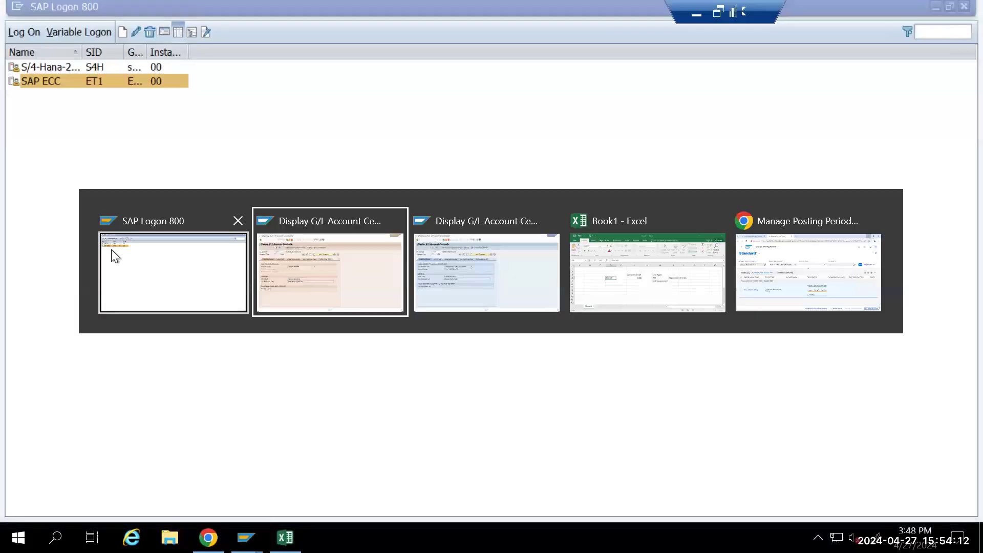
key("alt+Tab")
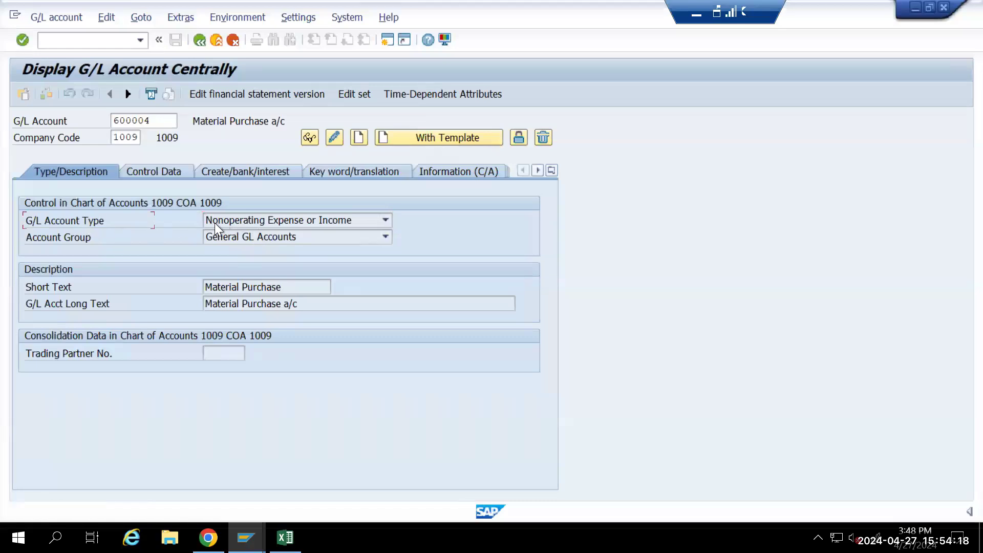
left_click(384, 220)
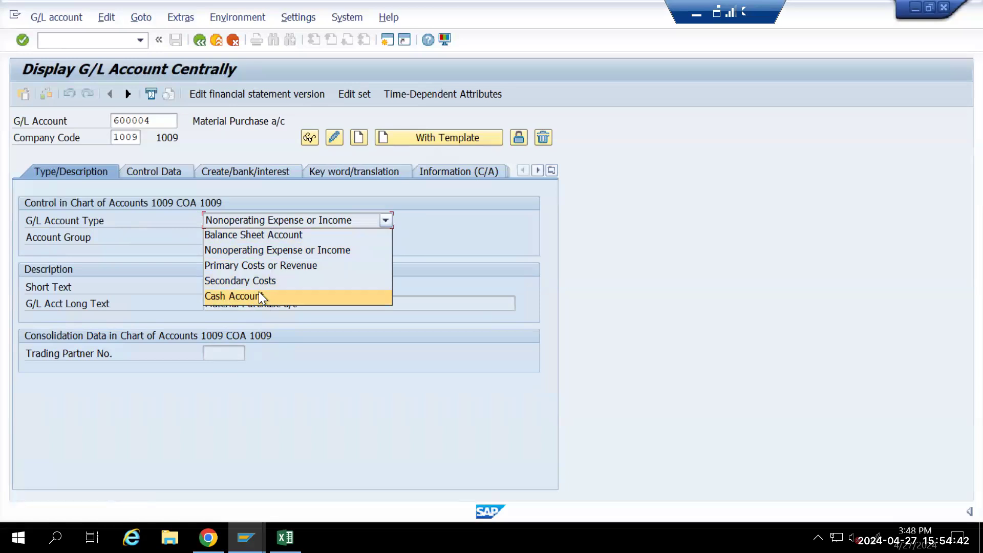
key("alt+Tab")
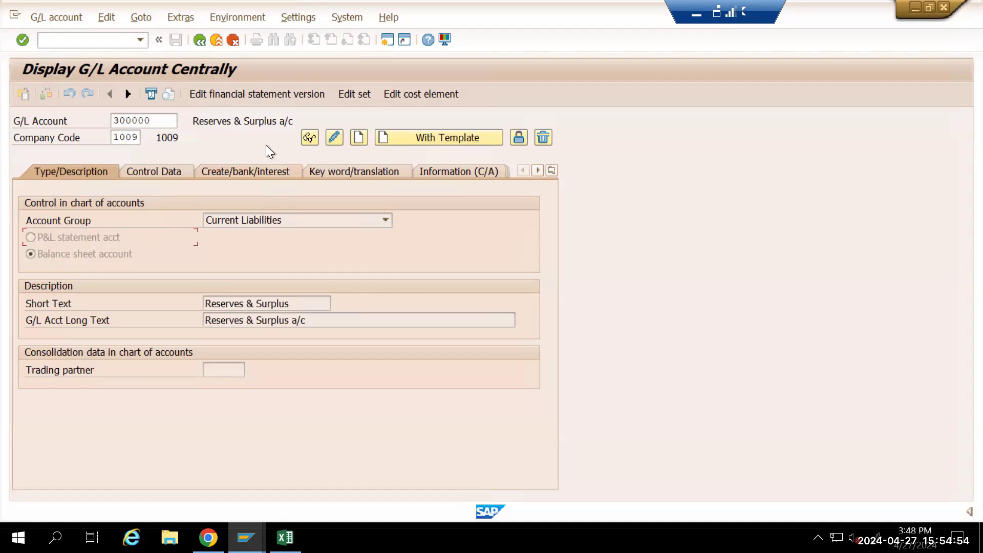
Try editing account 300000's cost element, which raises the balance sheet account notice
left_click(416, 98)
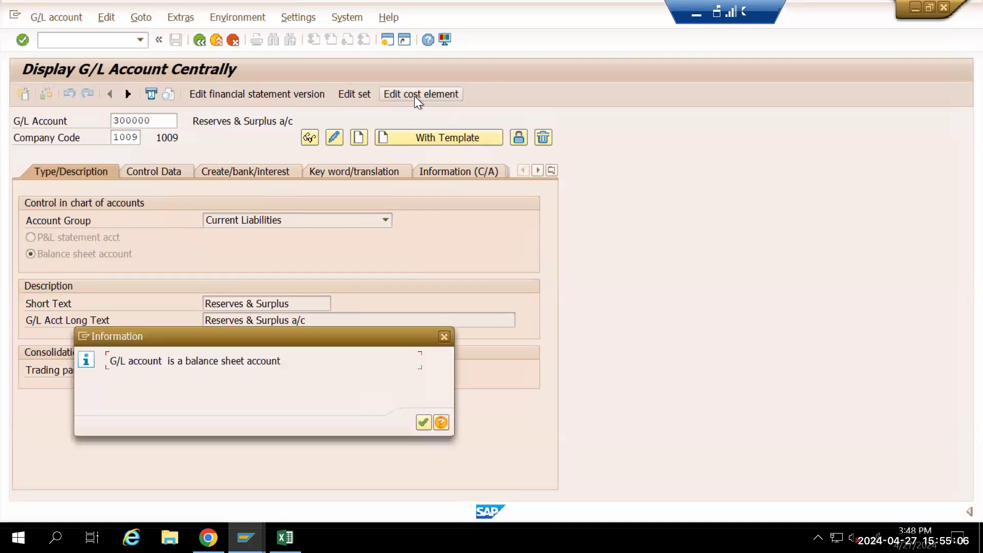
Acknowledge the notice, back out of Create Cost Element, and return to account 600004
left_click(414, 96)
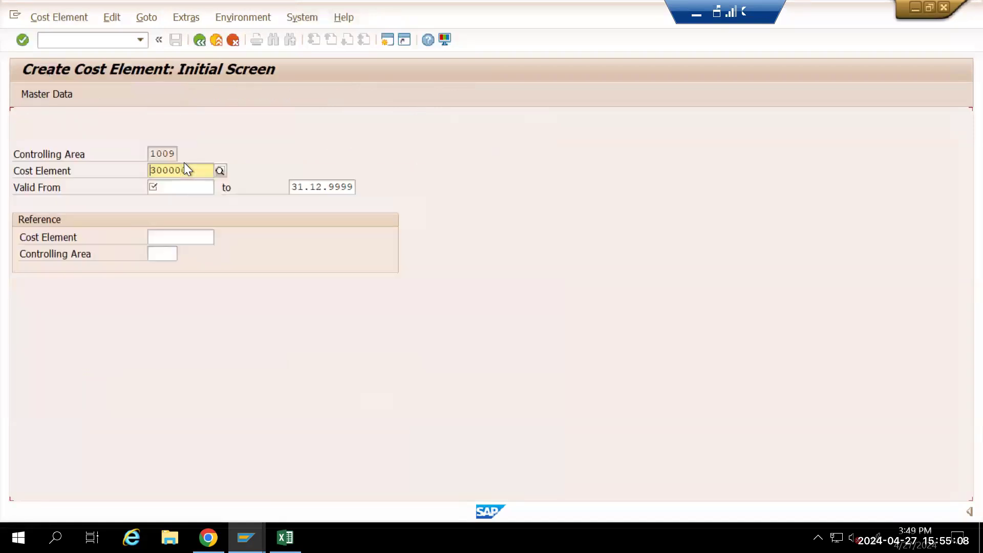
key("F3")
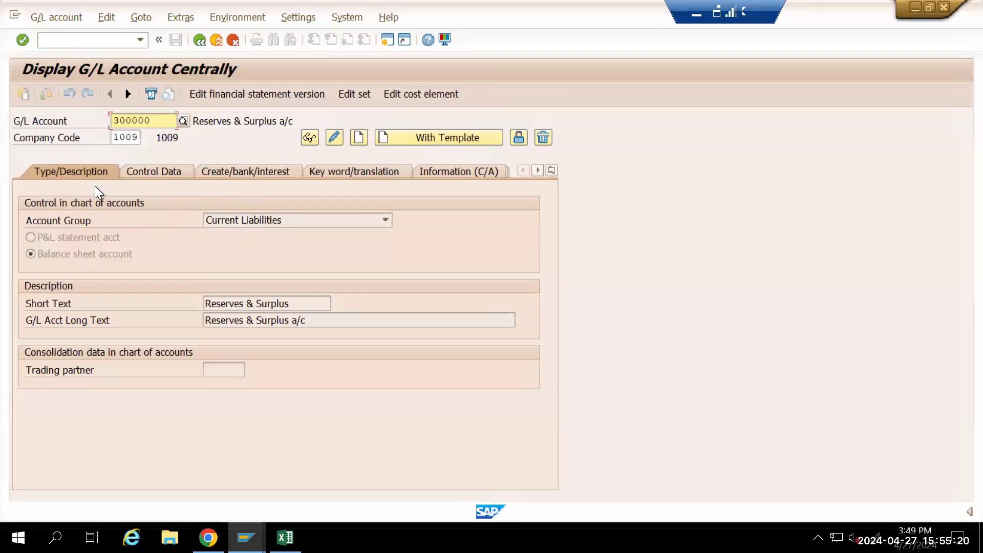
key("alt+Tab")
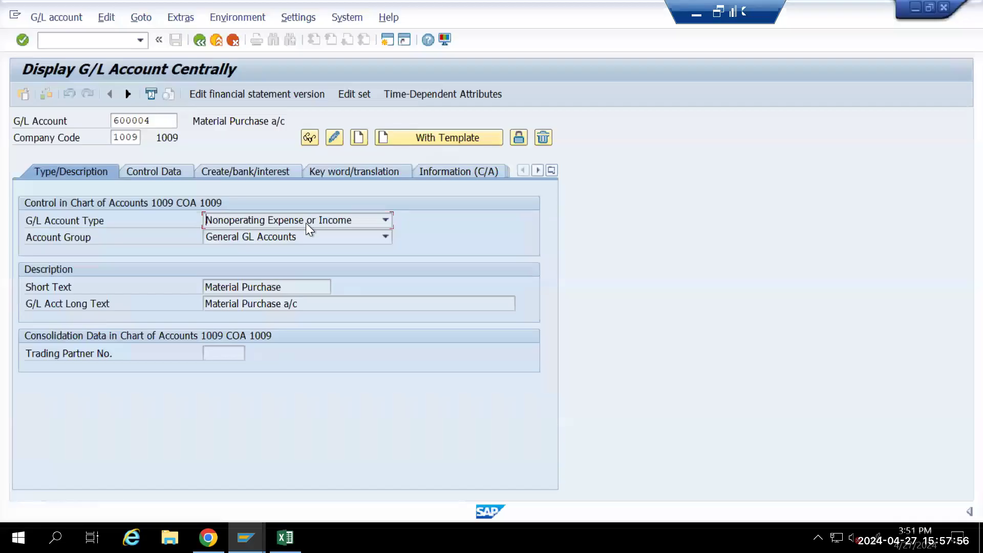
Put account 600004 into change mode, keeping type Nonoperating Expense or Income
left_click(389, 220)
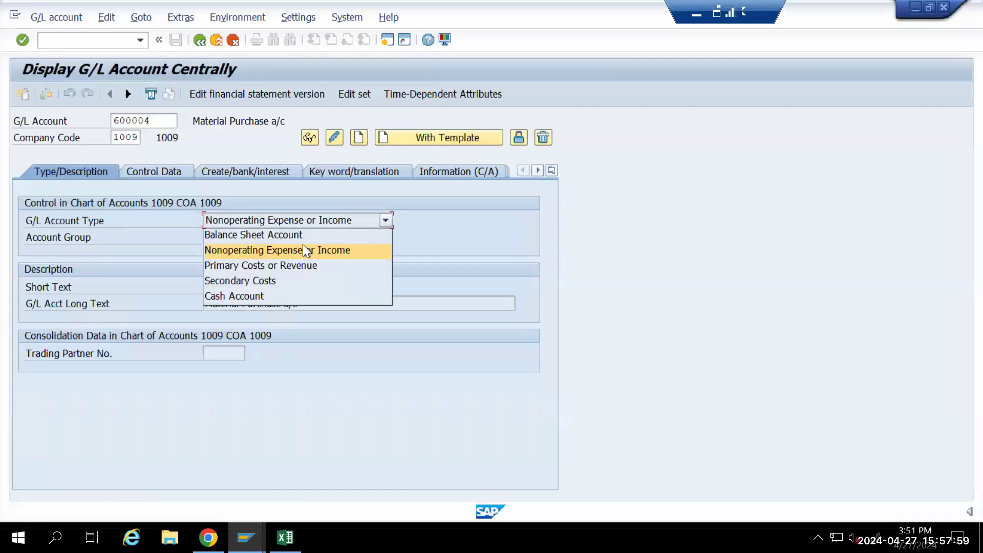
left_click(232, 195)
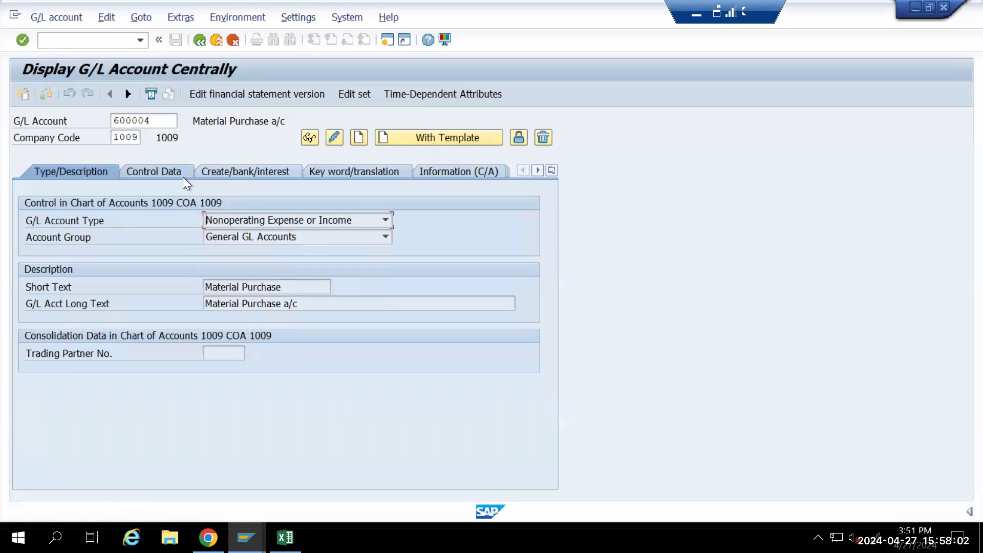
left_click(335, 137)
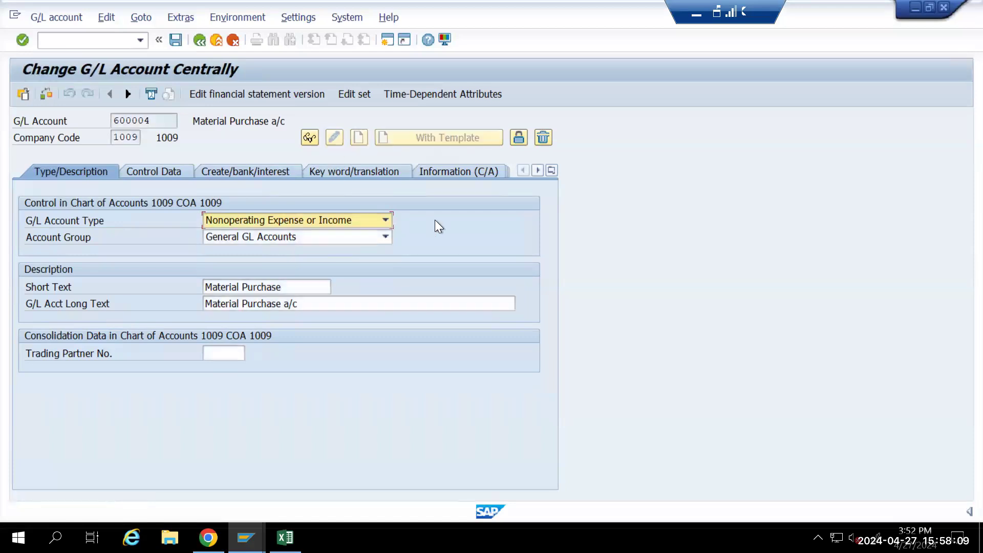
left_click(387, 224)
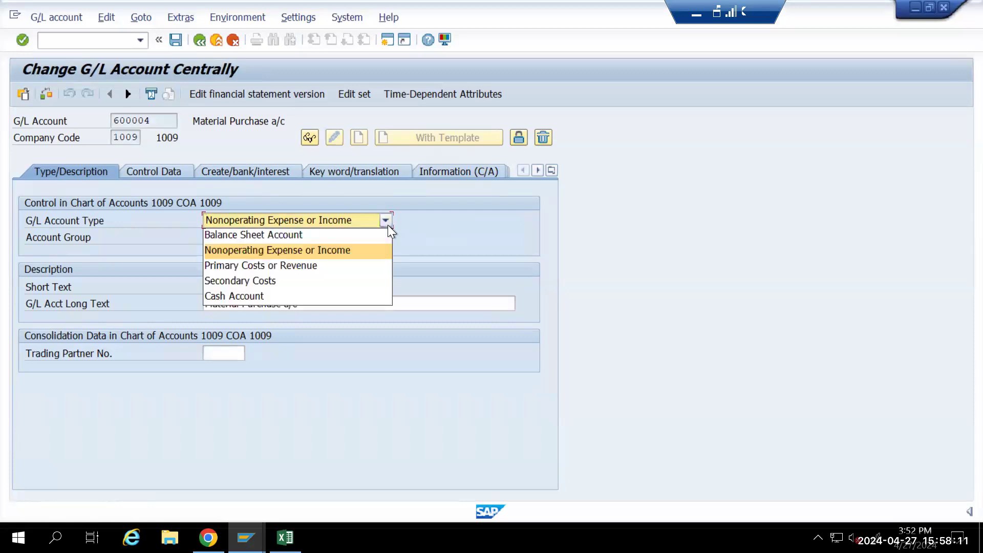
left_click(339, 249)
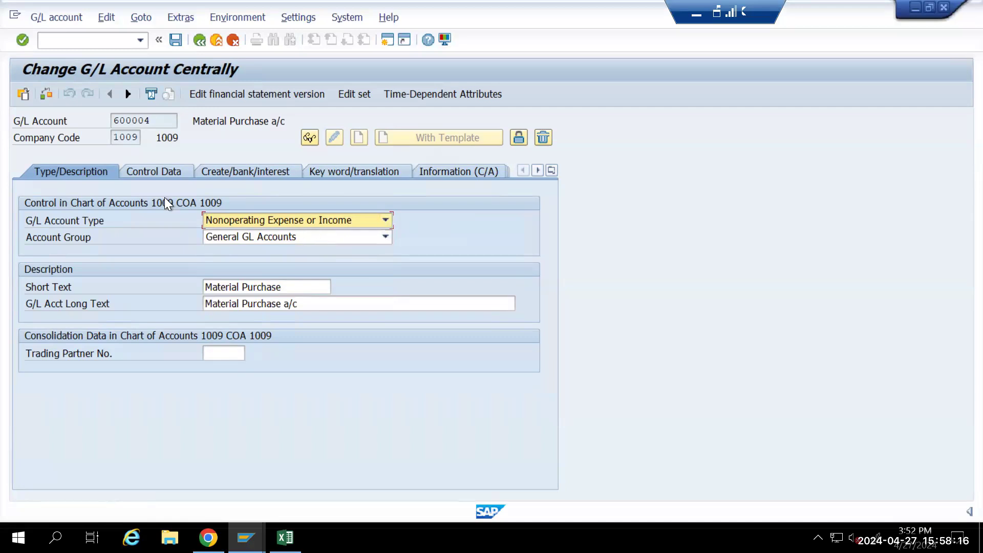
Review the Control Data tab, then return to Type/Description to pick an account type
left_click(151, 173)
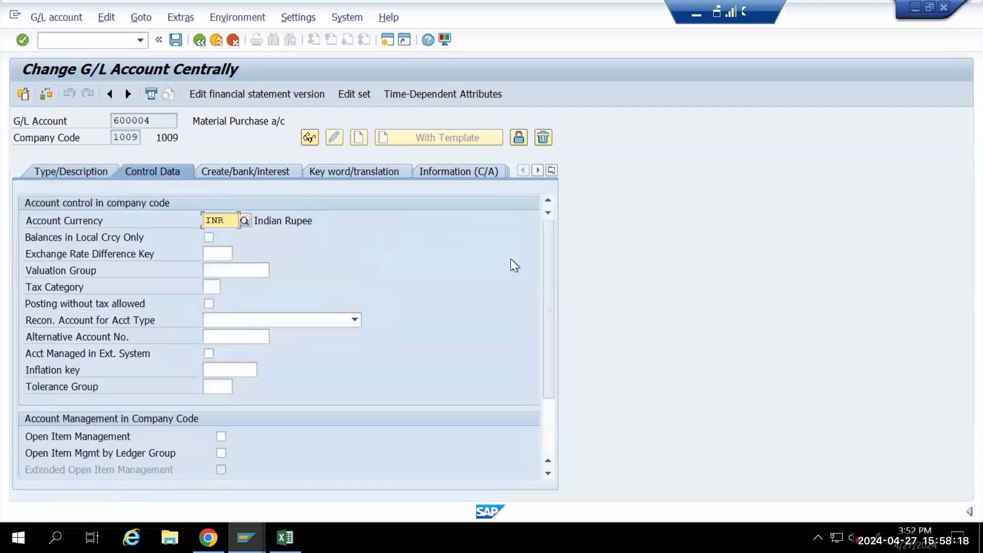
left_click_drag(548, 278, 549, 355)
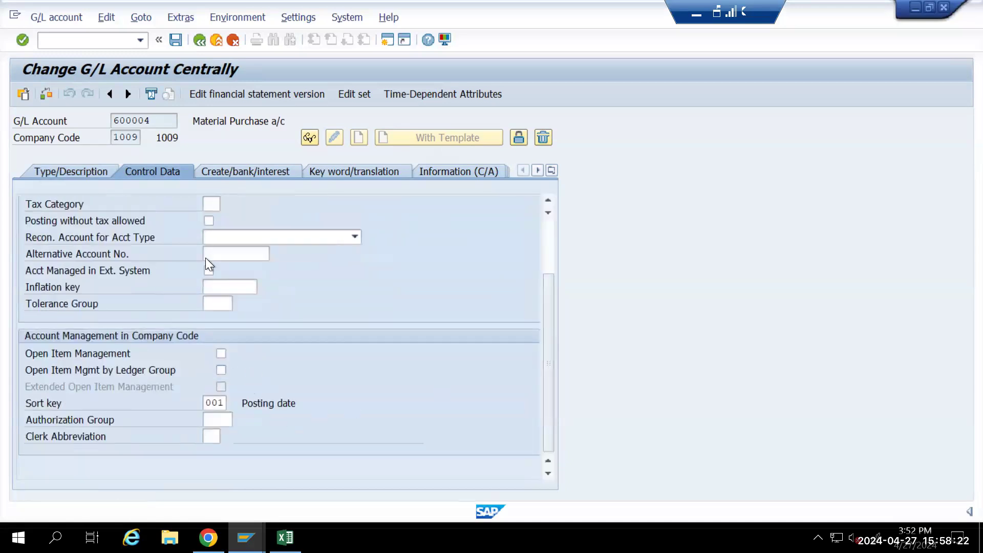
left_click(59, 174)
left_click(383, 221)
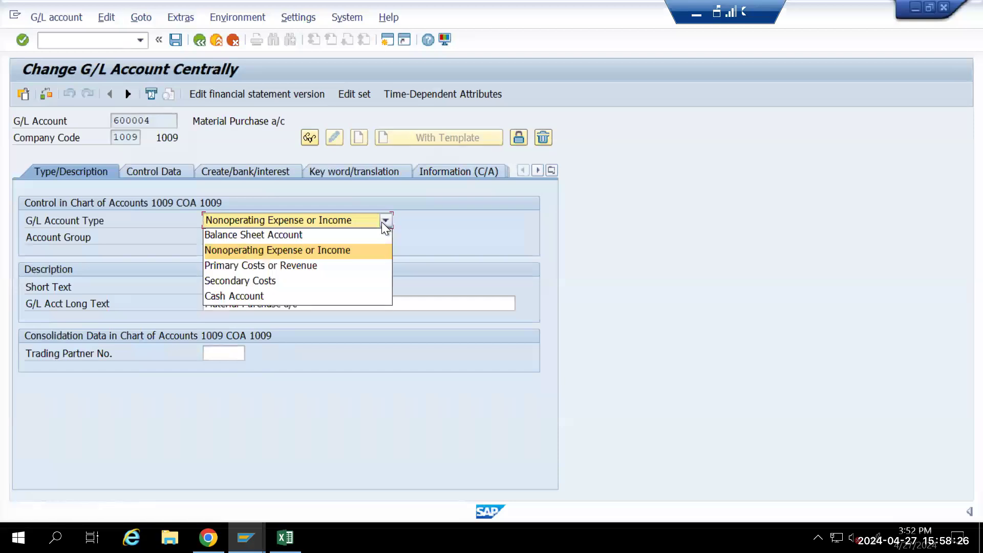
Set the type to Primary Costs or Revenue and check the cost element category on Control Data
left_click(306, 265)
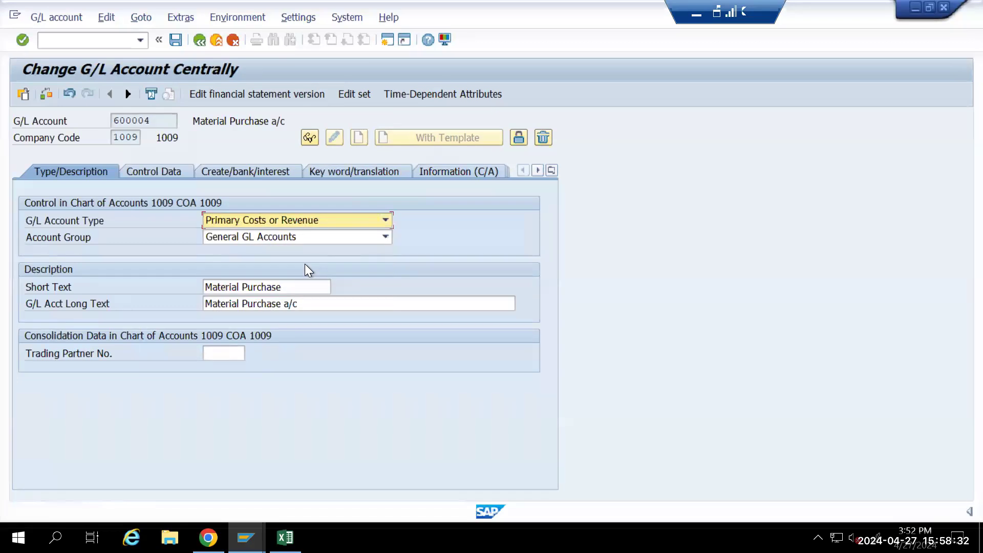
left_click(155, 168)
scroll(534, 354, "down", 3)
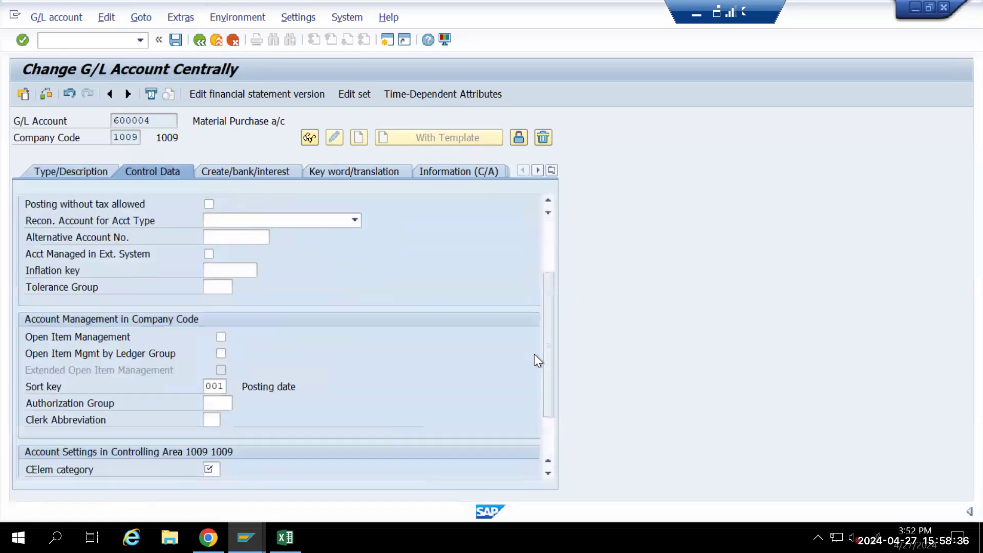
scroll(333, 404, "down", 2)
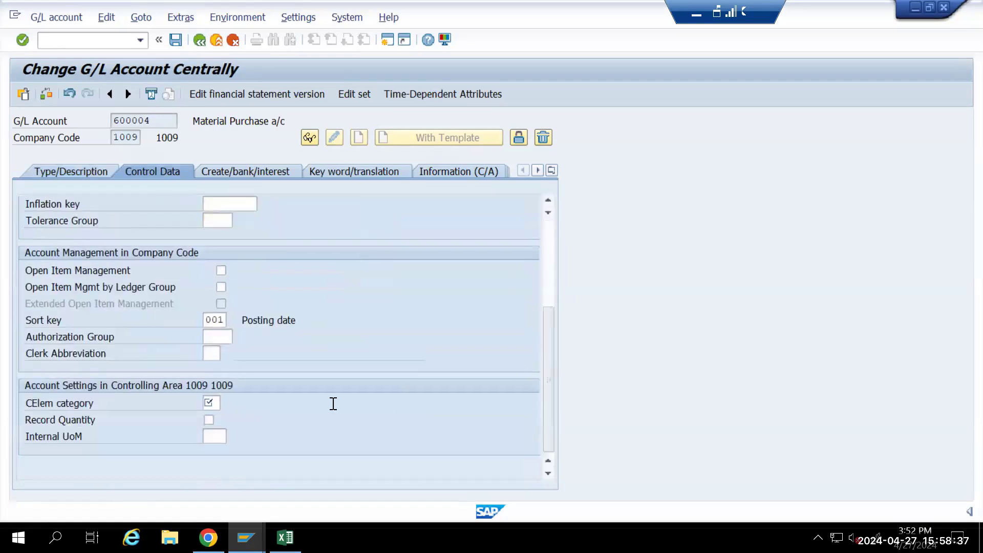
left_click(208, 403)
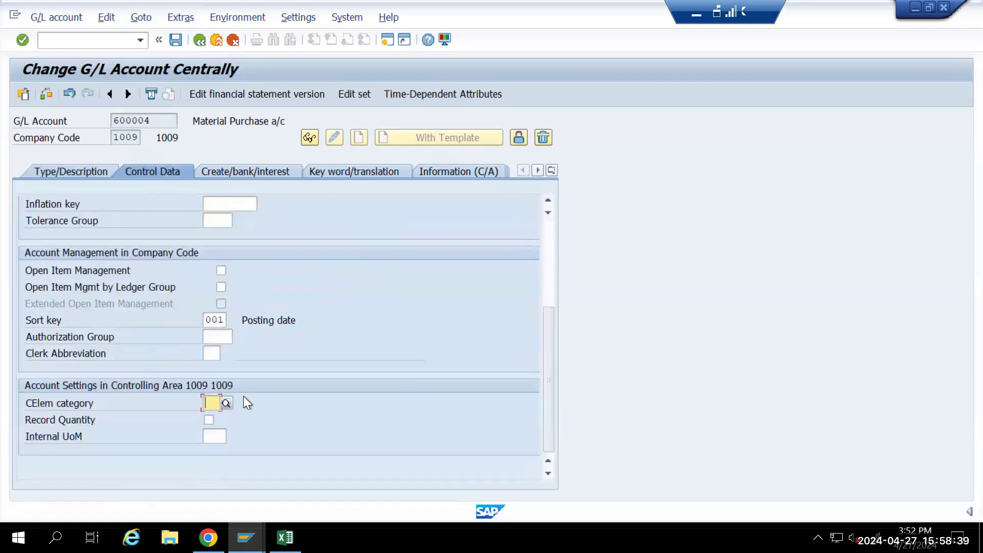
left_click(86, 172)
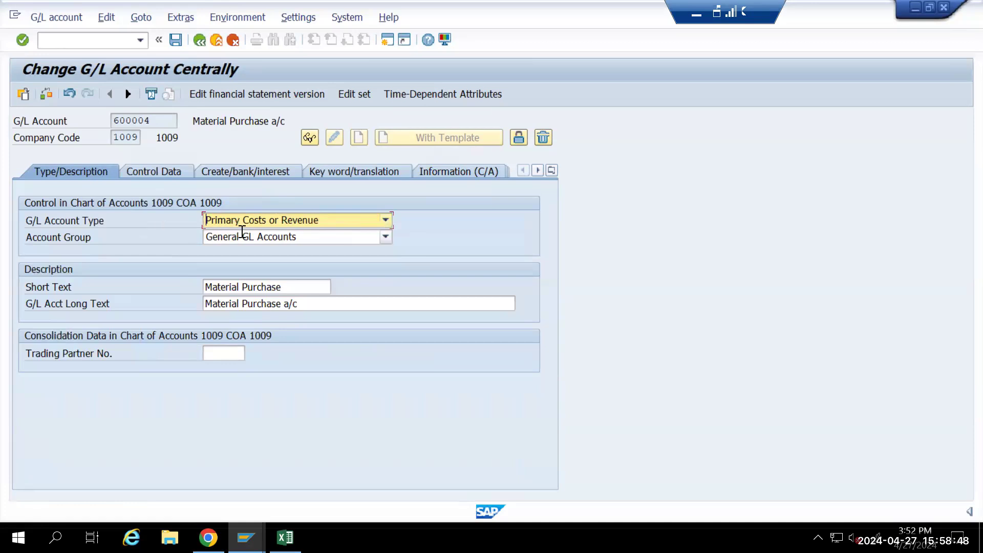
Change the account type to Secondary Costs and view the cost element category choices without picking
left_click(382, 220)
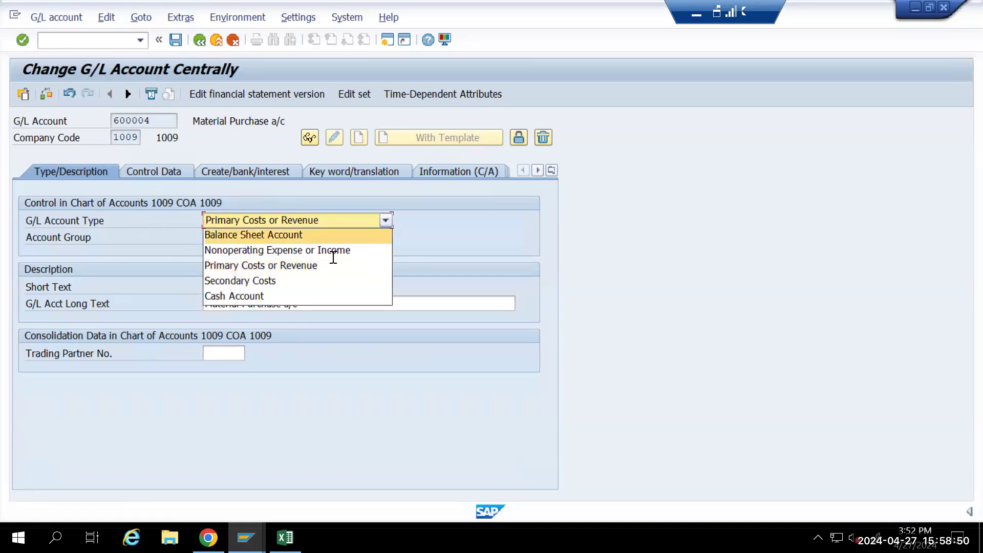
left_click(272, 281)
left_click(158, 173)
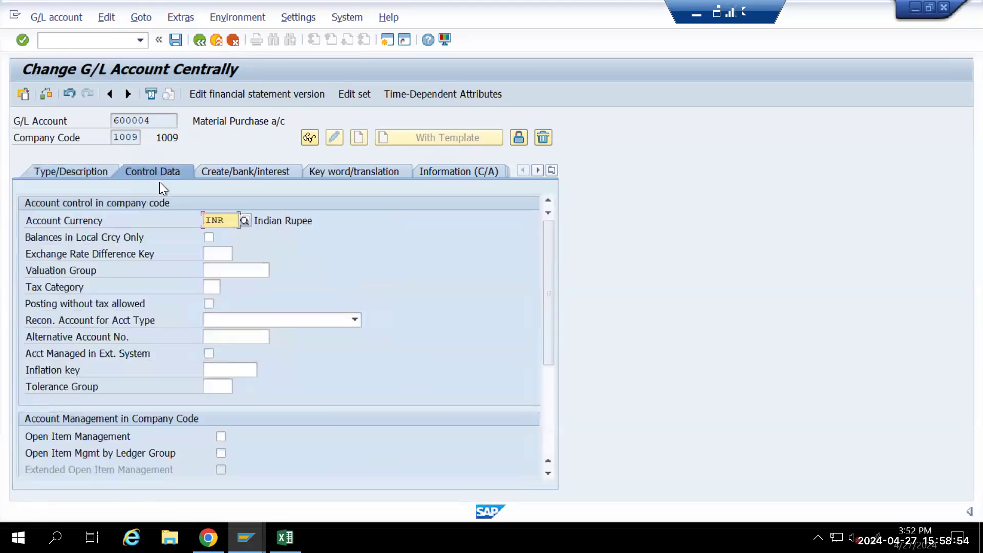
left_click_drag(543, 294, 543, 413)
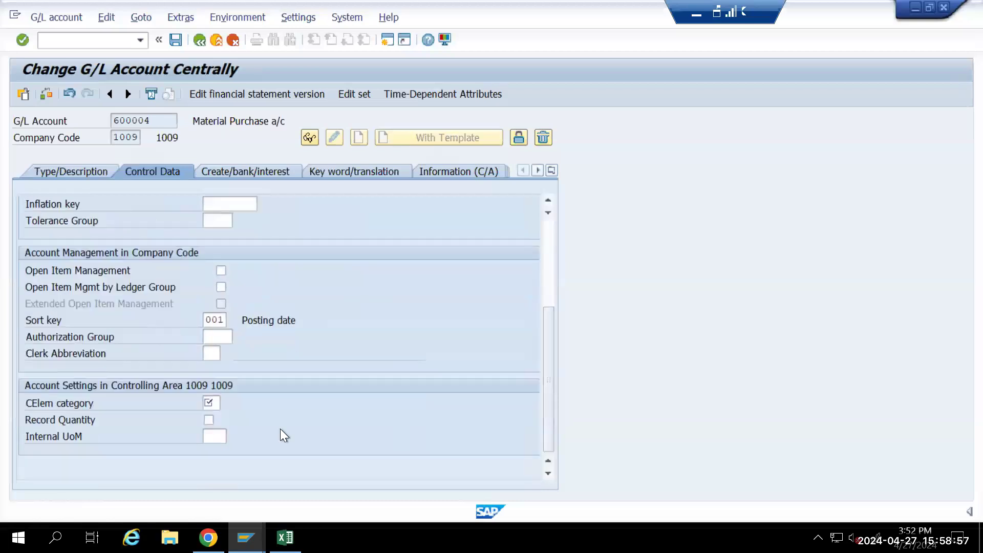
left_click(216, 404)
left_click(226, 403)
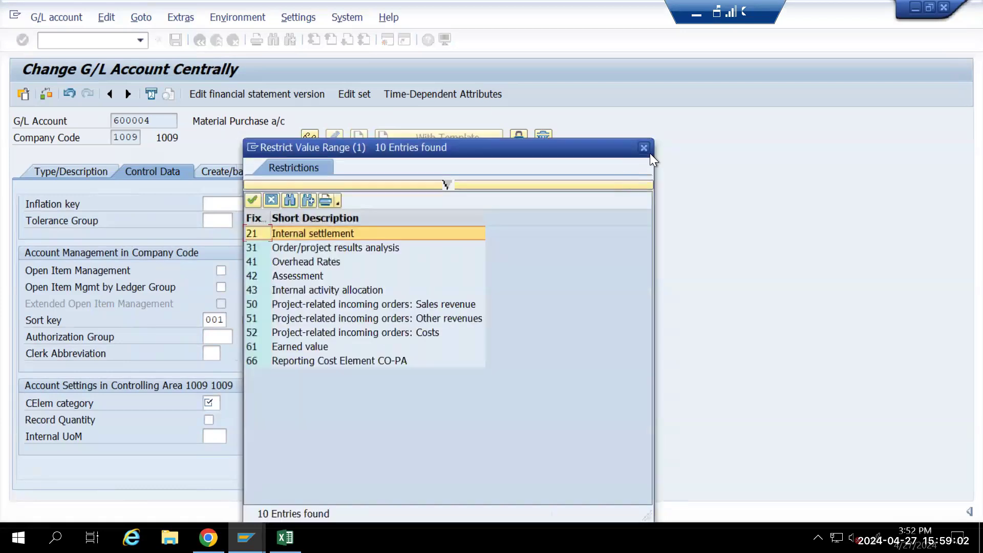
left_click(648, 150)
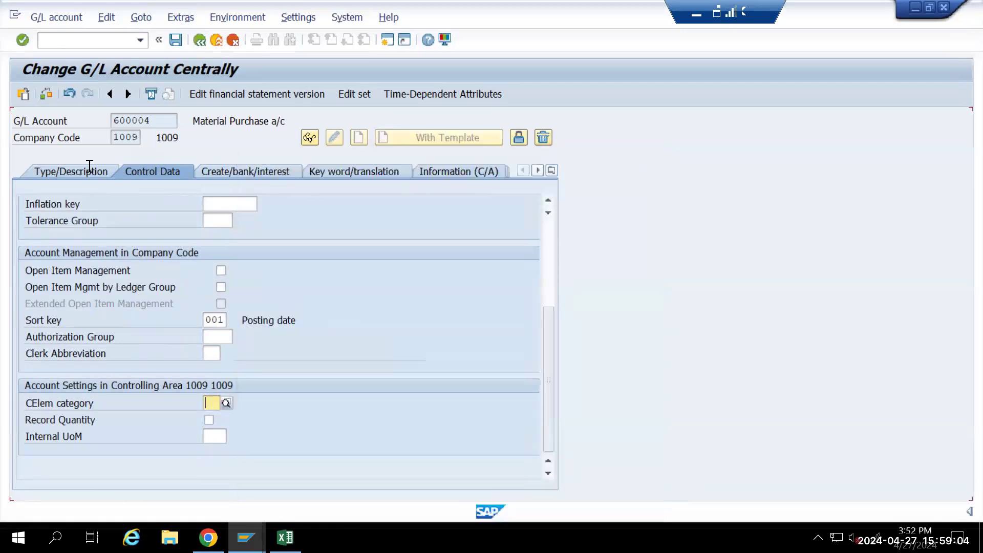
Return to Type/Description for account 600004 and browse the G/L account type list
double_click(117, 121)
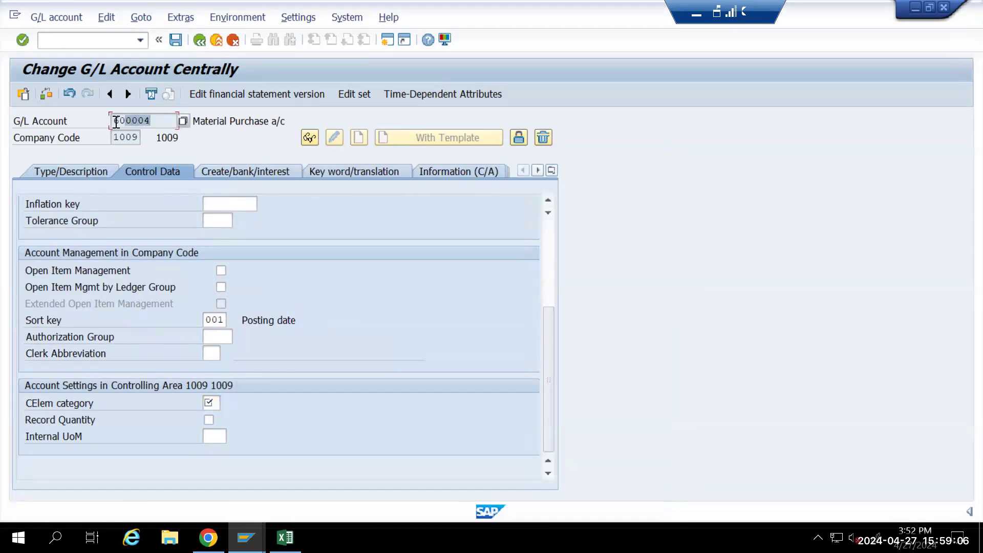
left_click(85, 174)
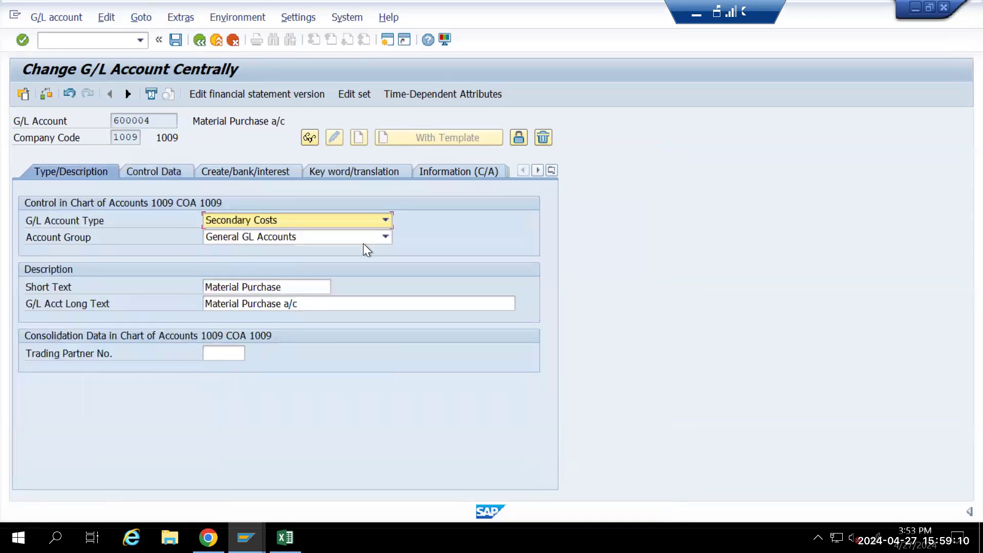
left_click(387, 221)
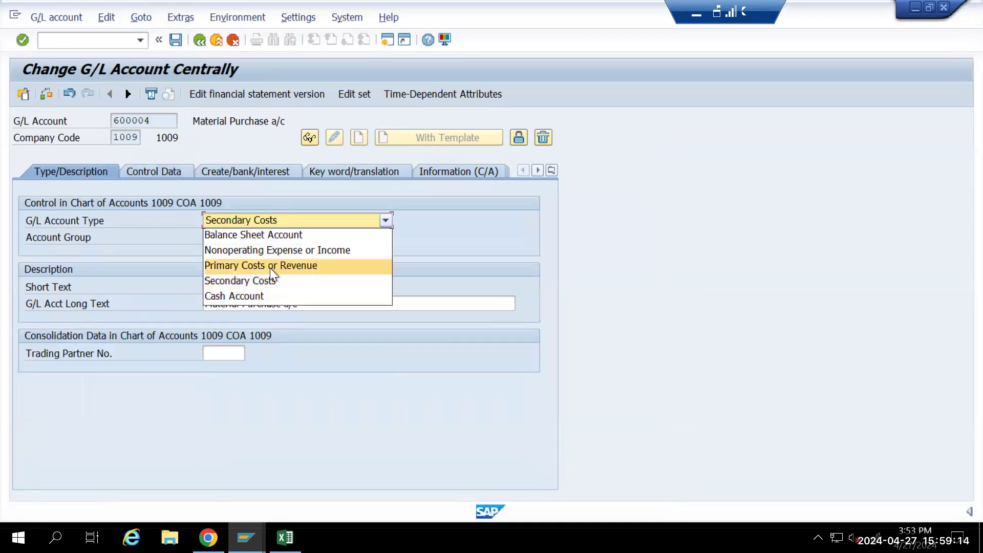
key("Down")
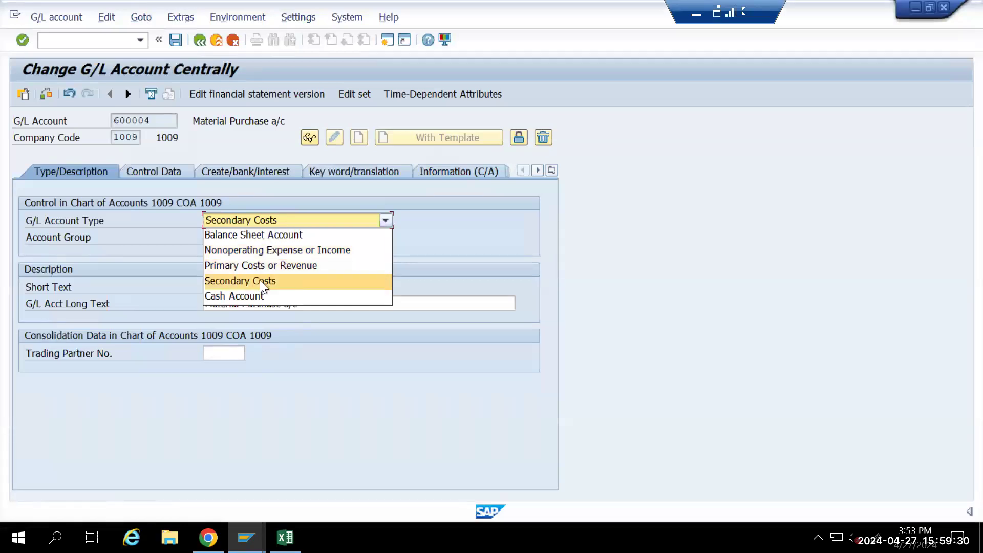
Set the account type to Cash Account and bring up the G/L account subtype choices beside the form
left_click(236, 300)
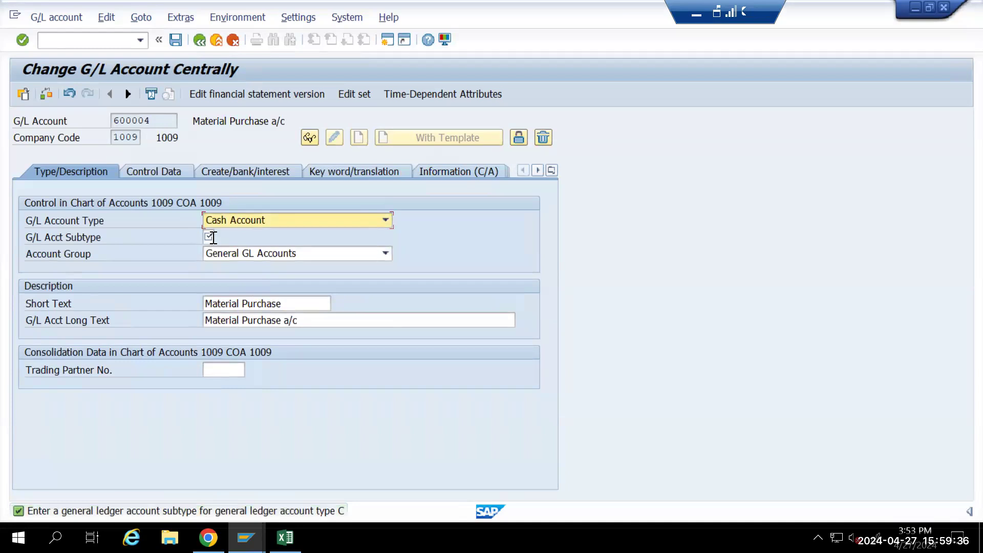
left_click(210, 238)
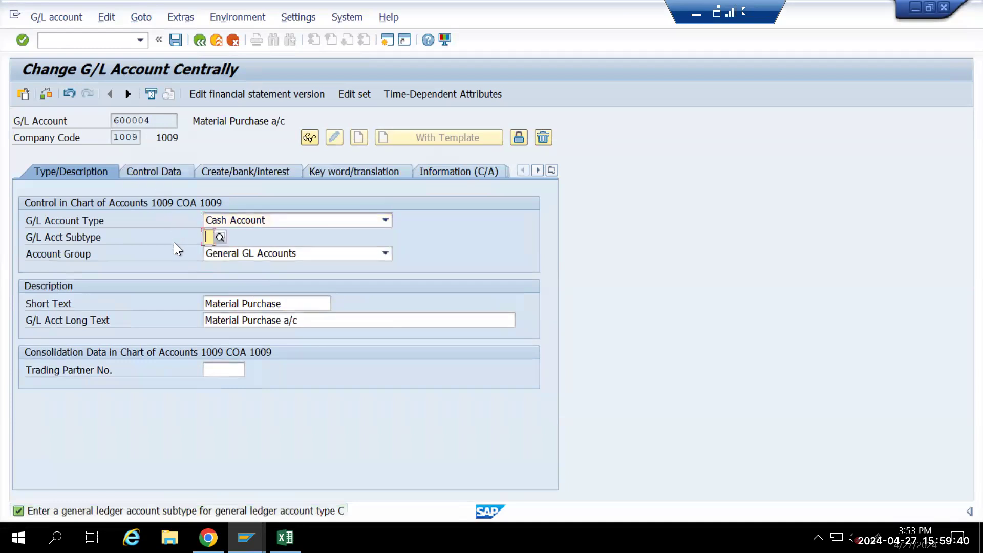
left_click(208, 236)
left_click(209, 236)
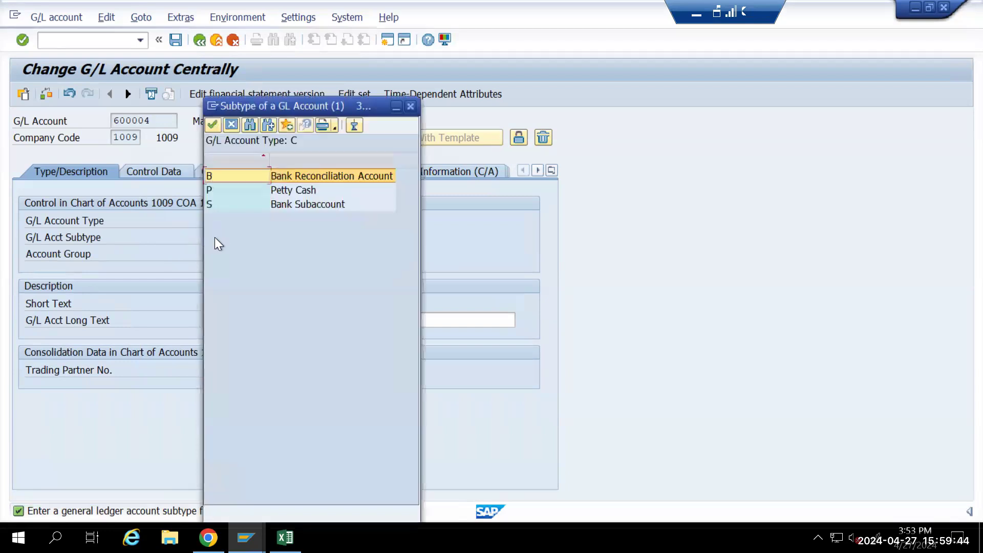
left_click_drag(263, 106, 499, 175)
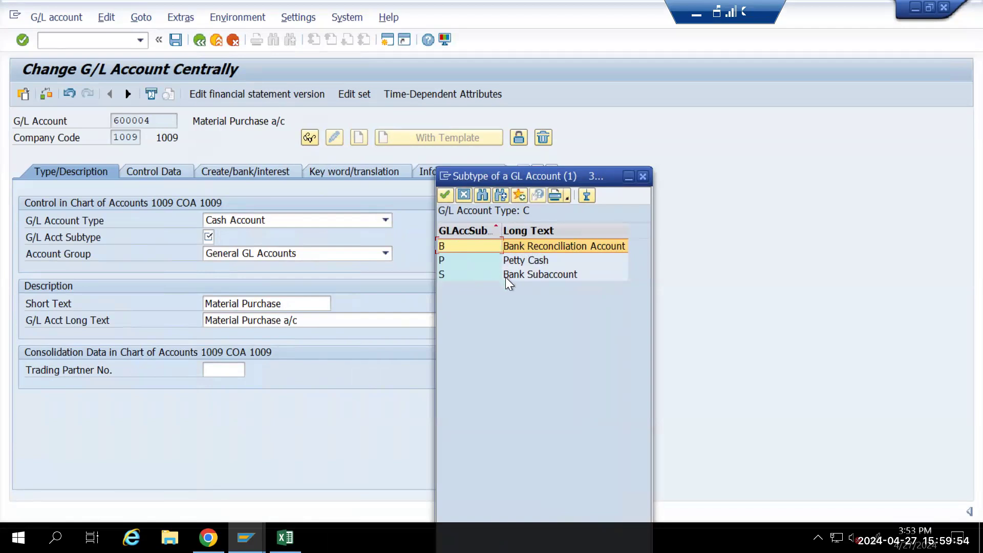
Compare the Bank Subaccount, Petty Cash and Bank Reconciliation Account subtypes
left_click(521, 276)
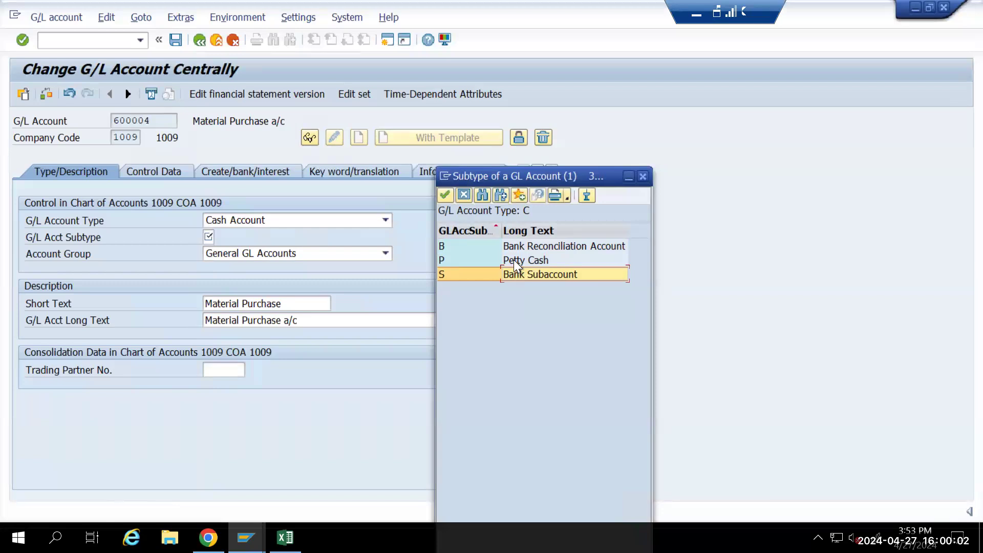
left_click(515, 260)
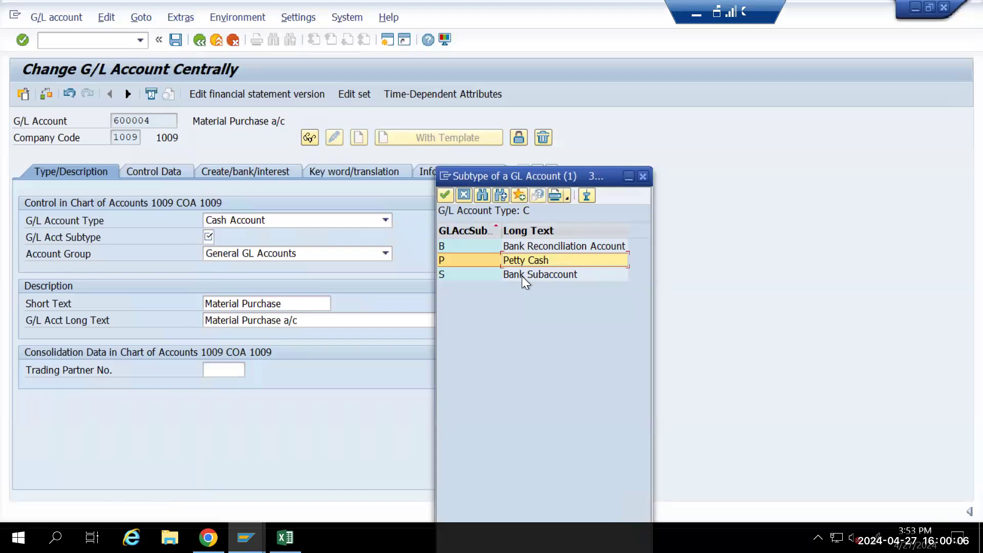
left_click(524, 277)
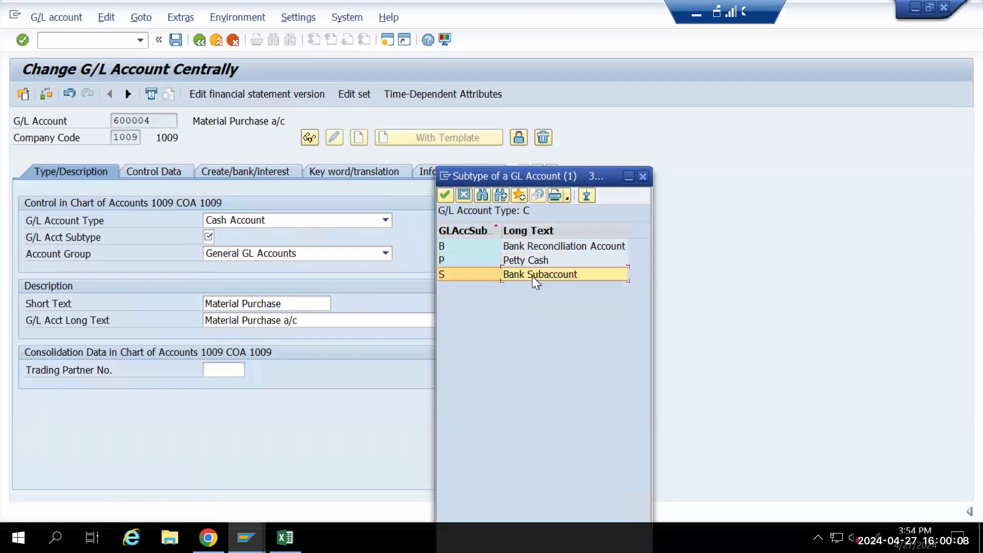
left_click(531, 247)
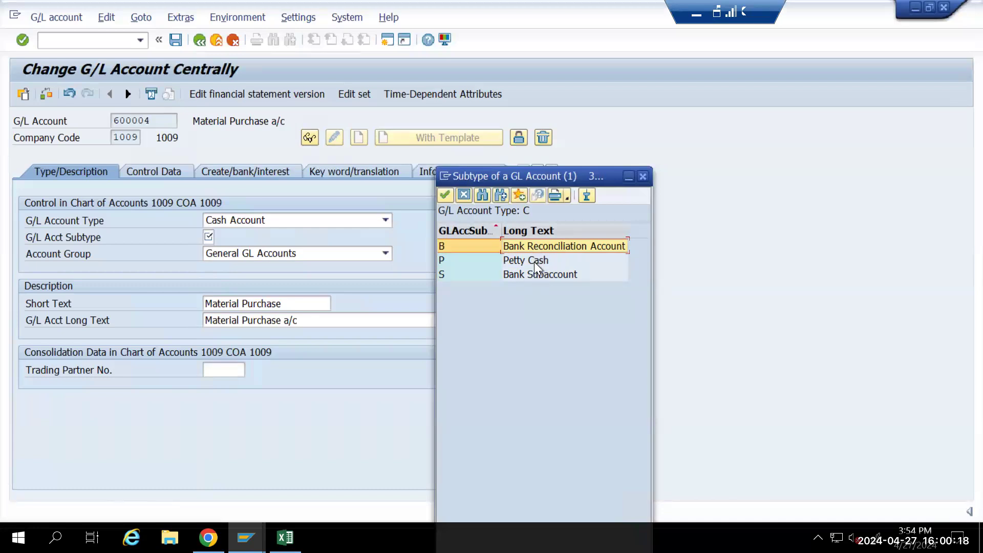
left_click(533, 274)
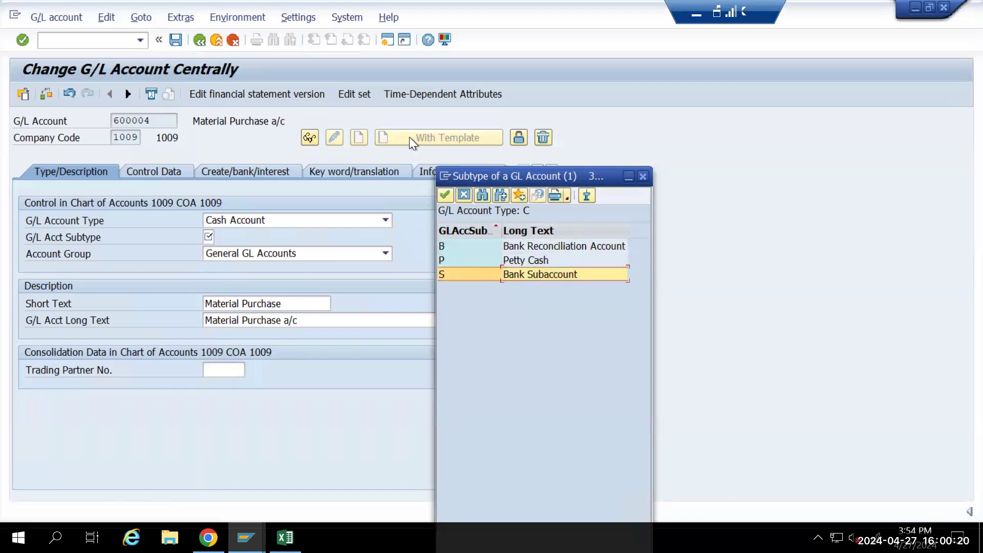